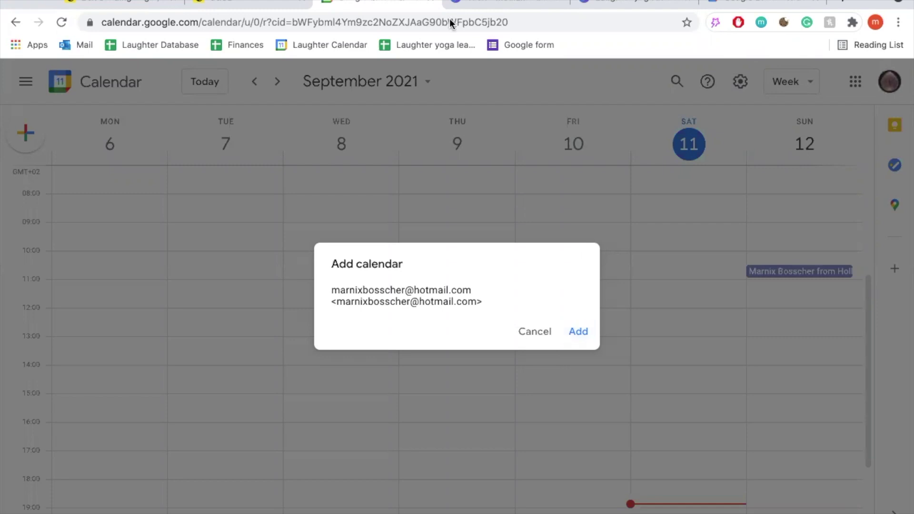
# Accept the prompt to add the shared laughter yoga calendar to the account
pyautogui.click(580, 334)
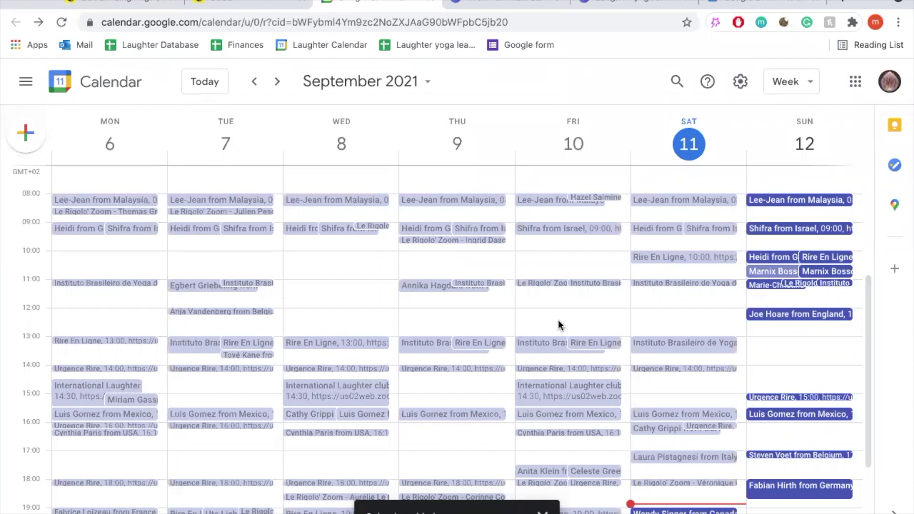
# Go to calendar.google.com to reach the Google sign-in page
pyautogui.click(427, 22)
pyautogui.write('calendar.goo')
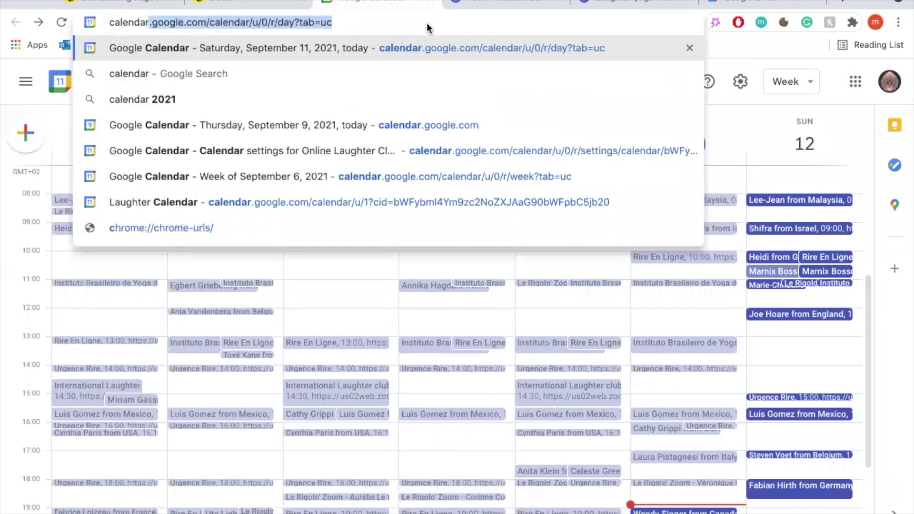
pyautogui.write('gle.com')
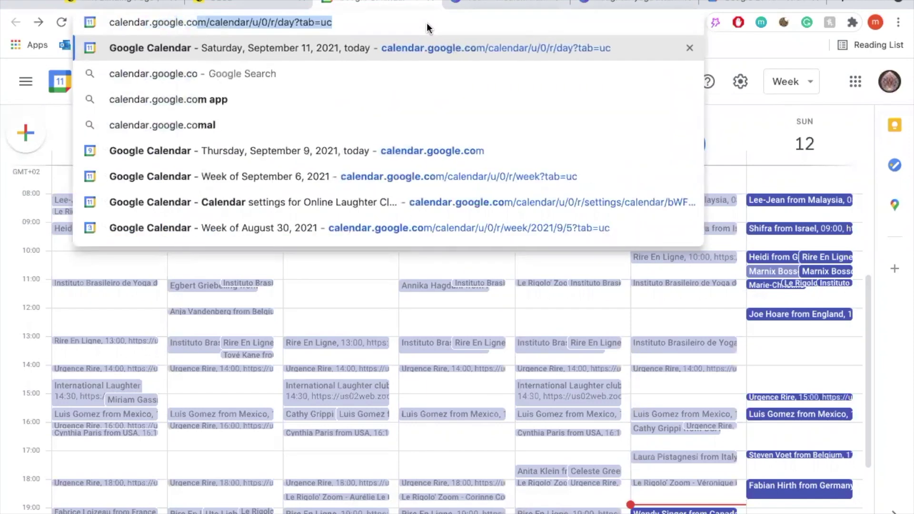
pyautogui.press('Return')
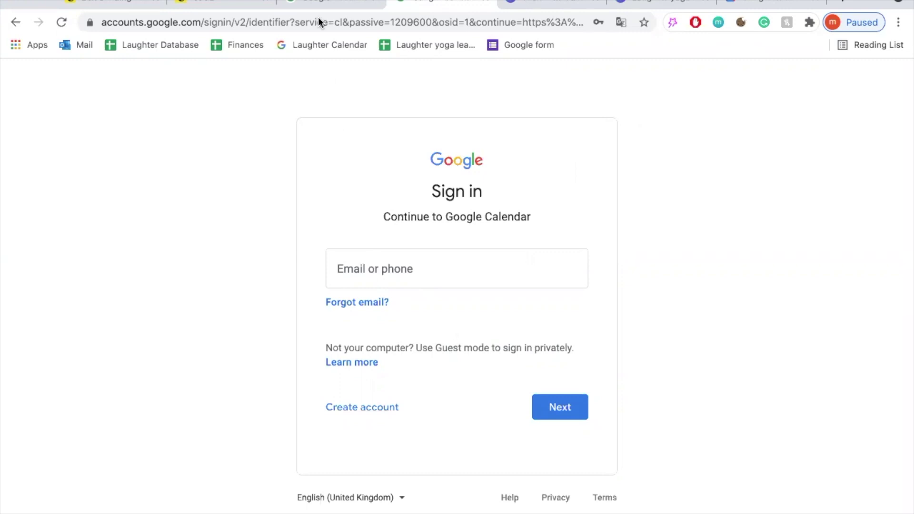
pyautogui.click(316, 2)
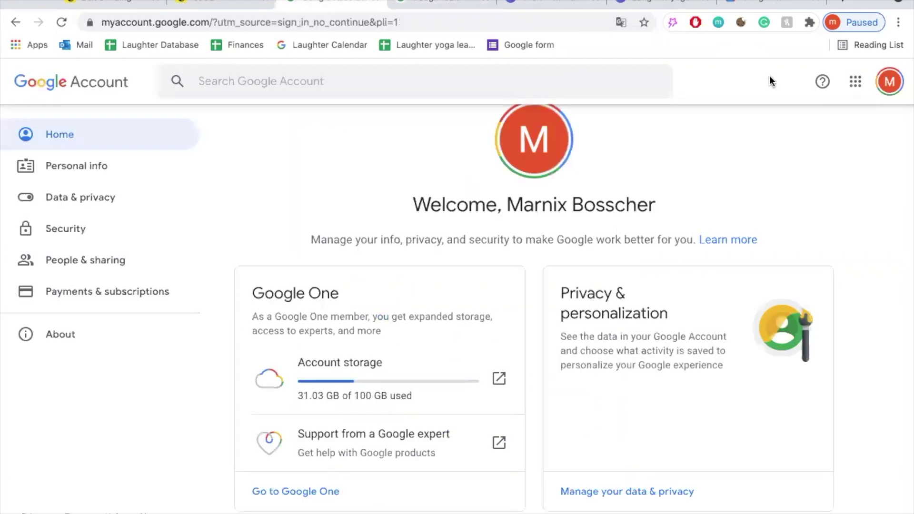
pyautogui.click(856, 84)
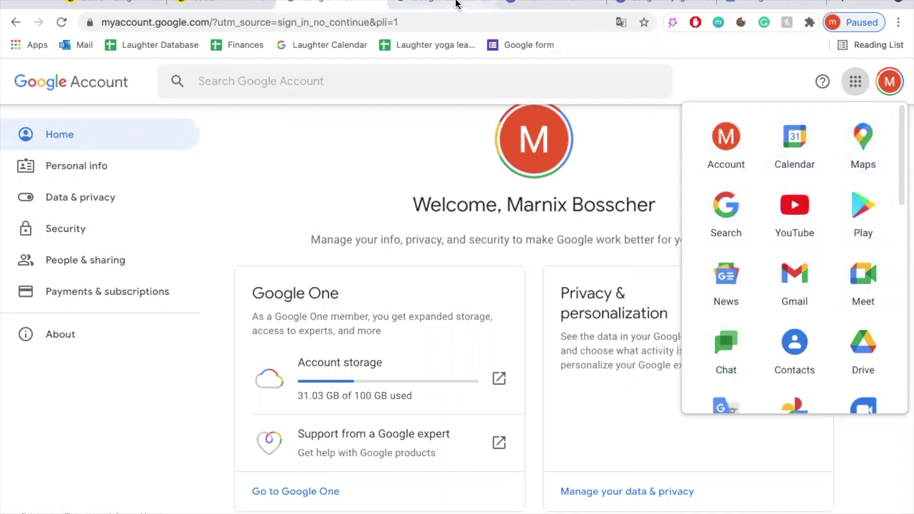
pyautogui.click(456, 2)
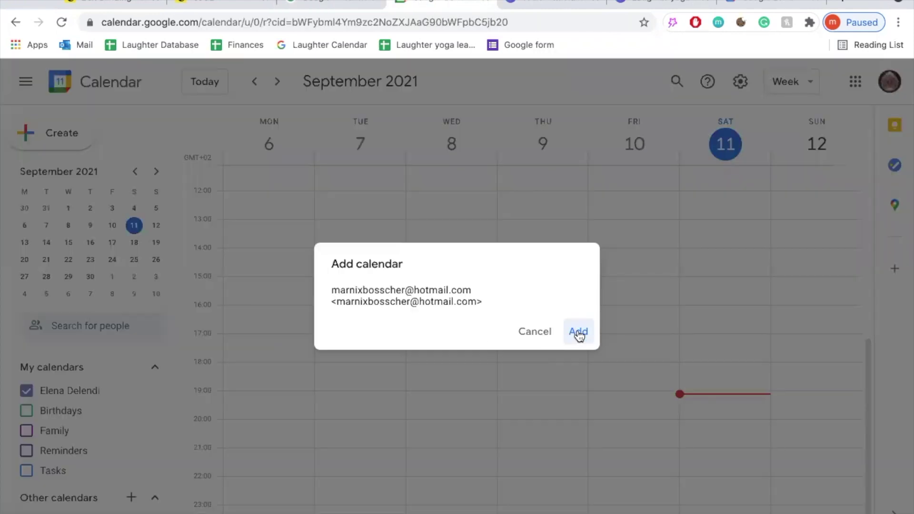
pyautogui.click(579, 332)
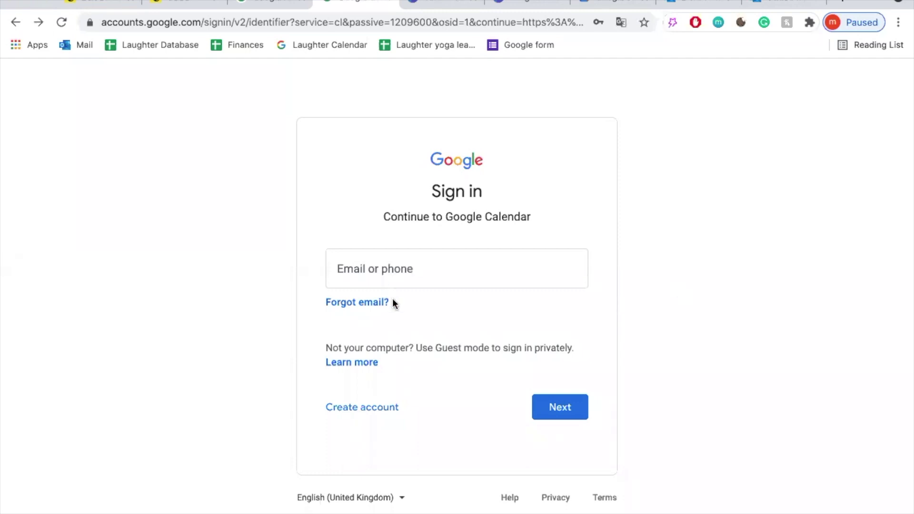
# Start a new personal Google account and enter the first and last name
pyautogui.click(369, 410)
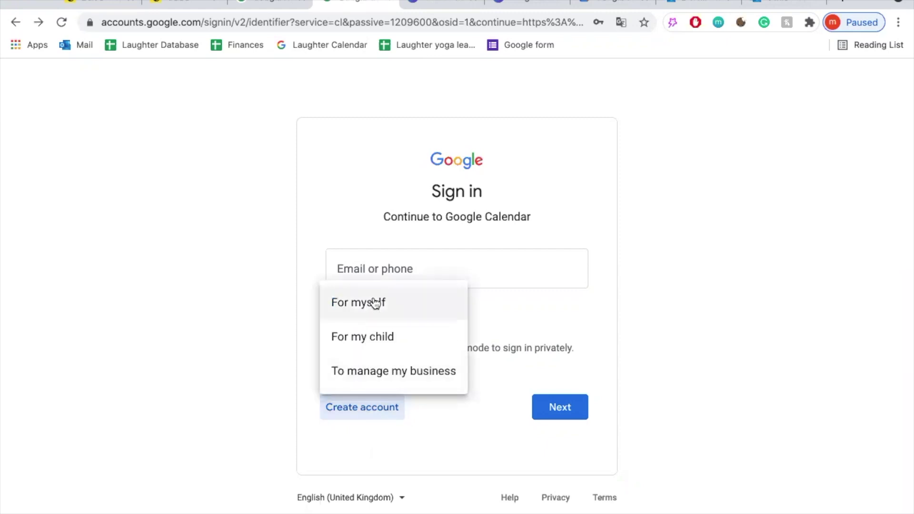
pyautogui.click(350, 300)
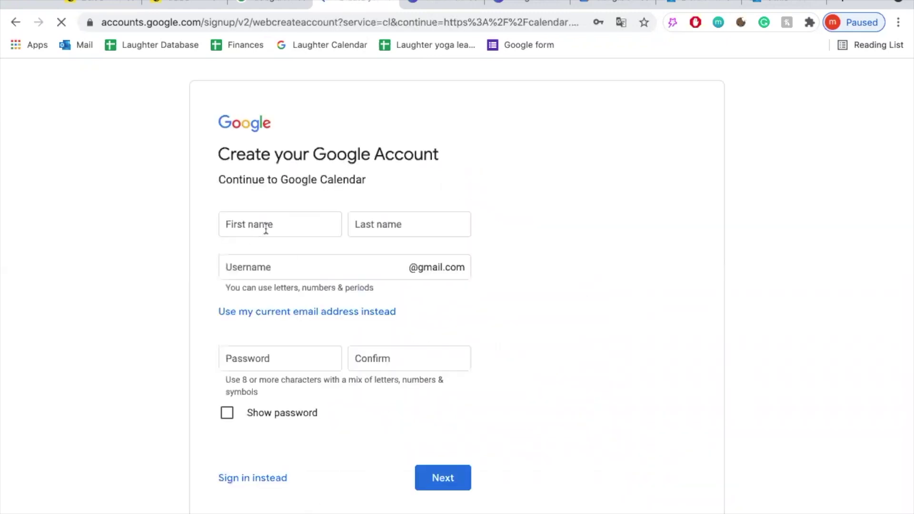
pyautogui.write('id')
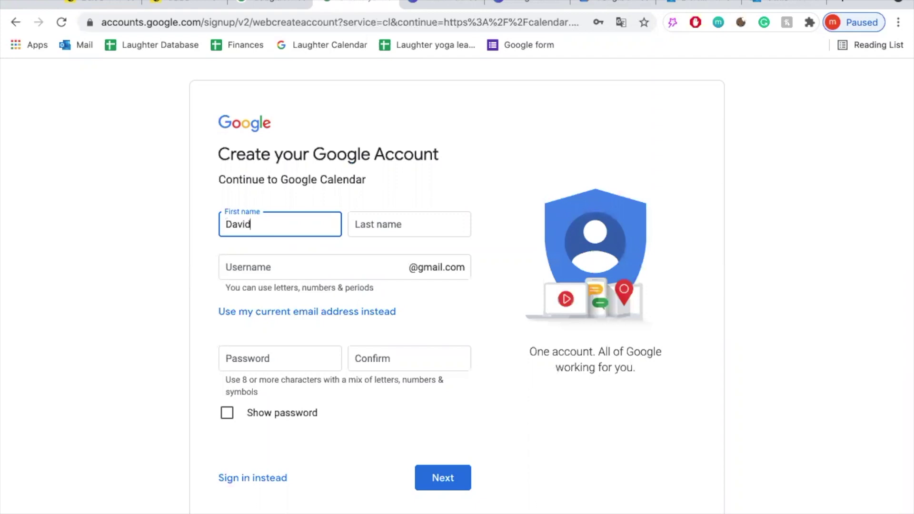
pyautogui.click(406, 226)
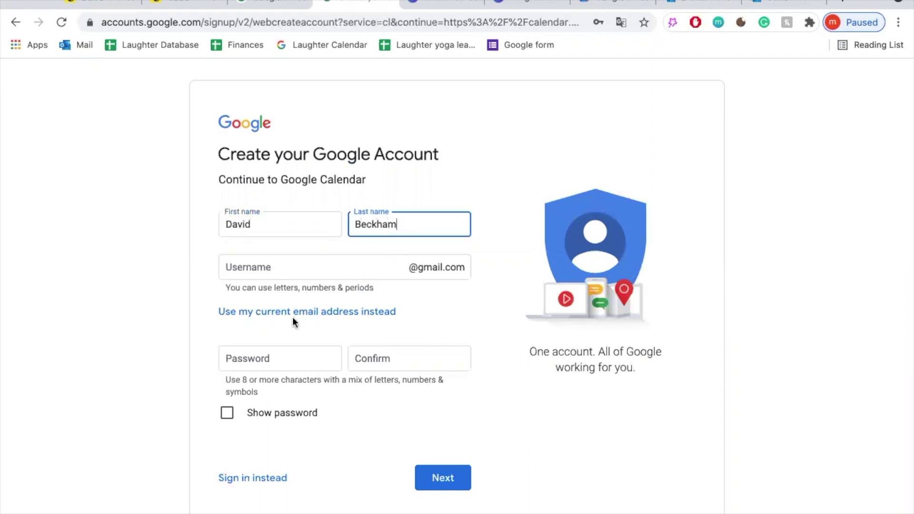
# Use the existing email address instead of Gmail and enter the account password
pyautogui.click(233, 318)
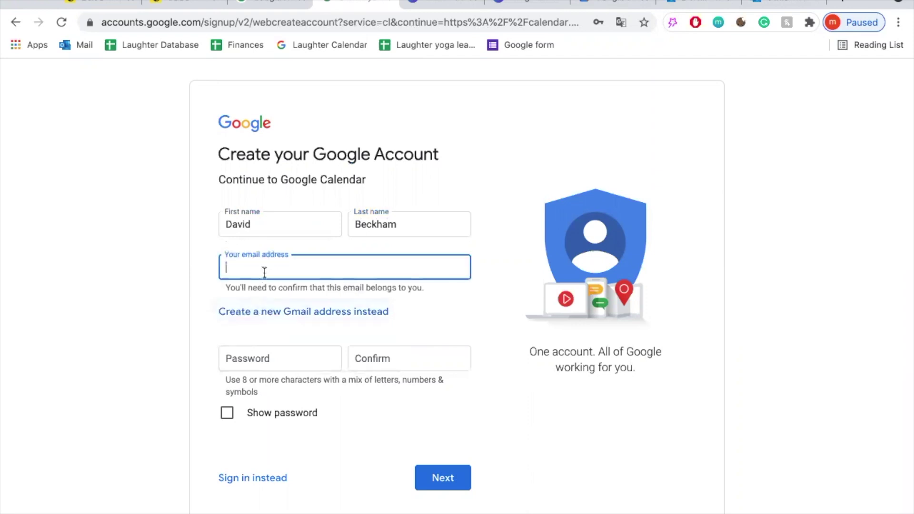
pyautogui.click(281, 299)
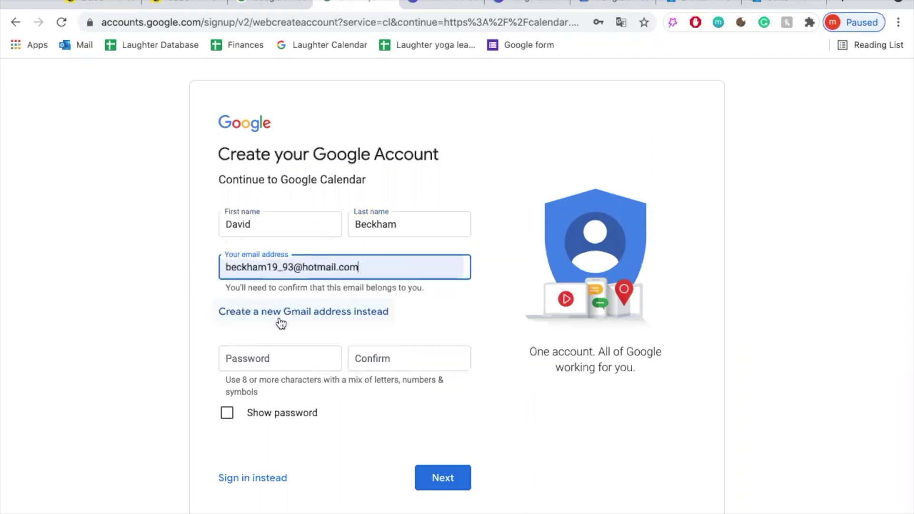
pyautogui.click(266, 358)
pyautogui.write('••••••••••••')
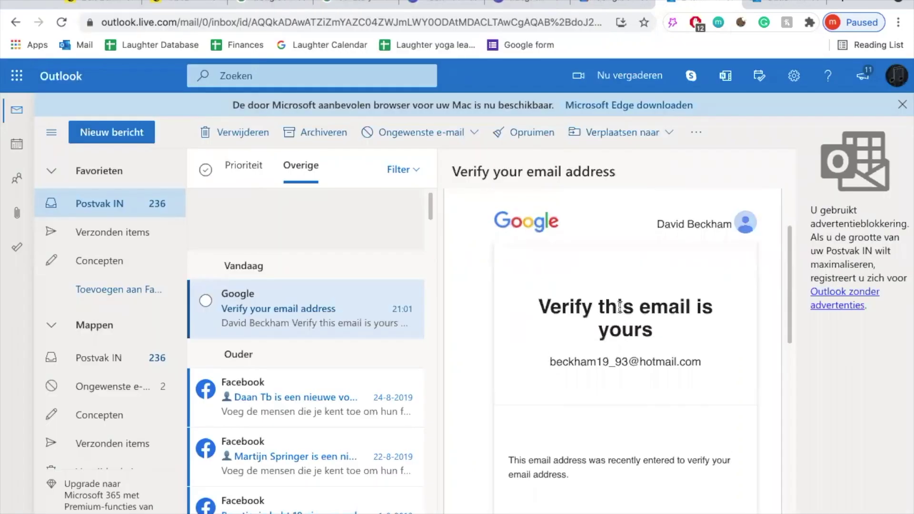
pyautogui.scroll(-5, 619, 307)
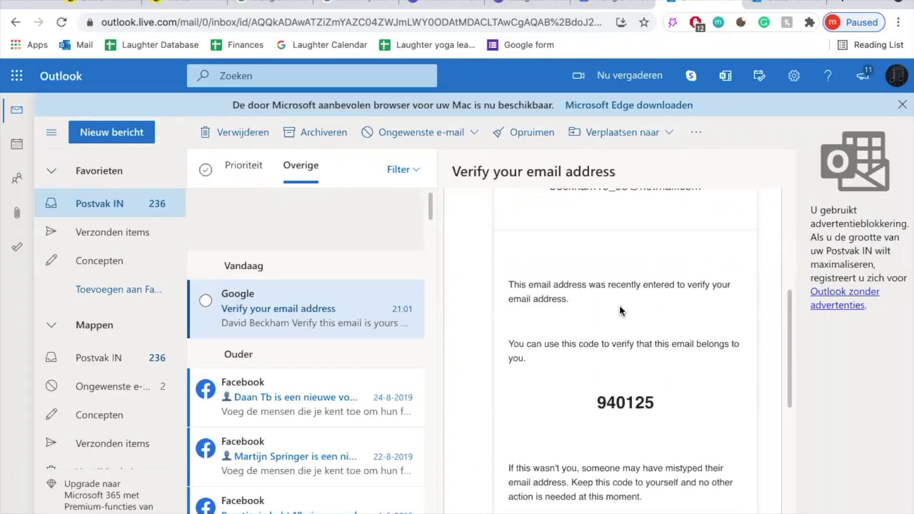
pyautogui.doubleClick(607, 339)
pyautogui.hotkey('ctrl', 'c')
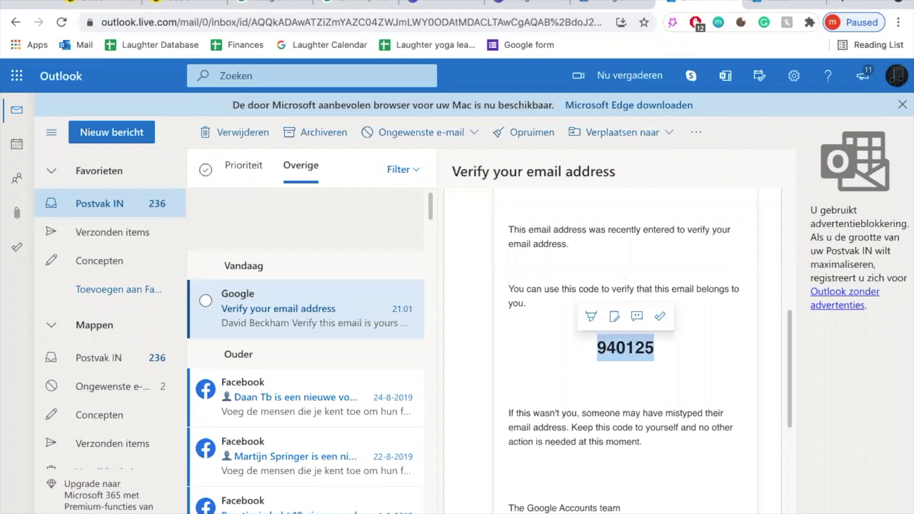
pyautogui.click(356, 5)
pyautogui.hotkey('ctrl', 'v')
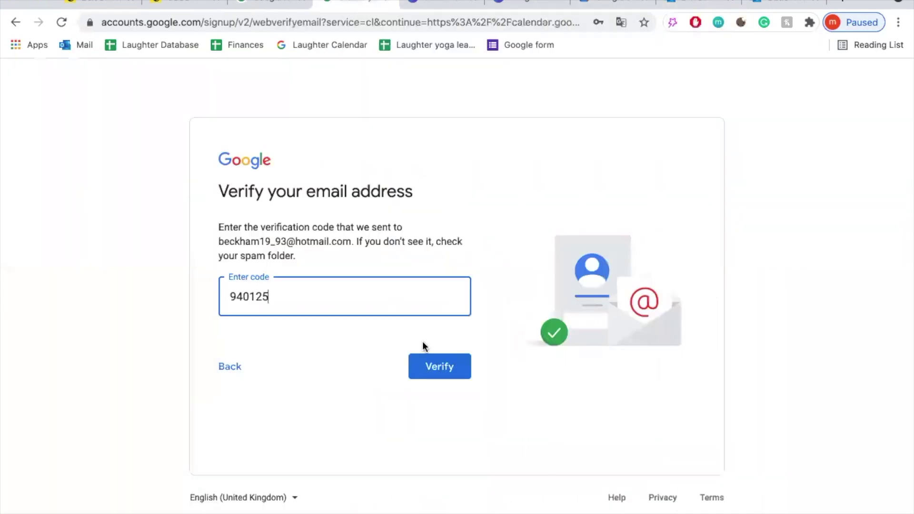
# Verify the email, submit birth date and gender, and choose Express personalisation
pyautogui.click(439, 367)
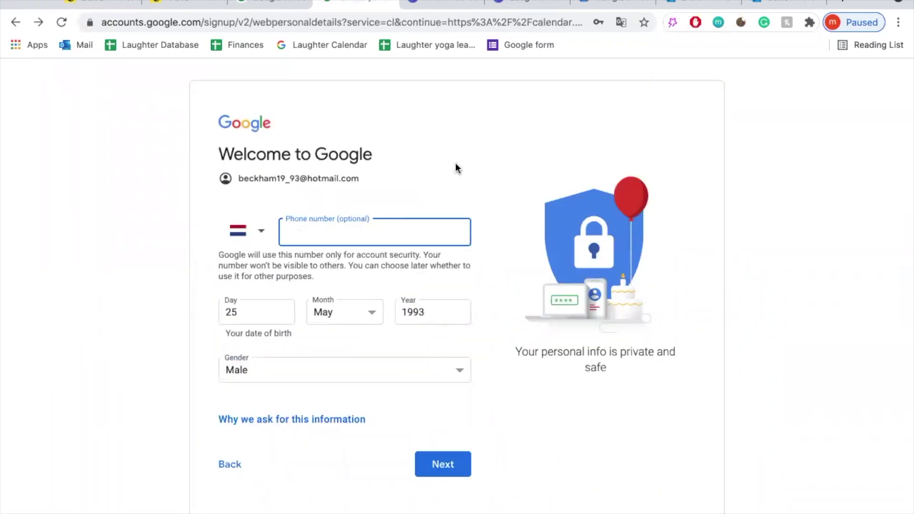
pyautogui.click(455, 167)
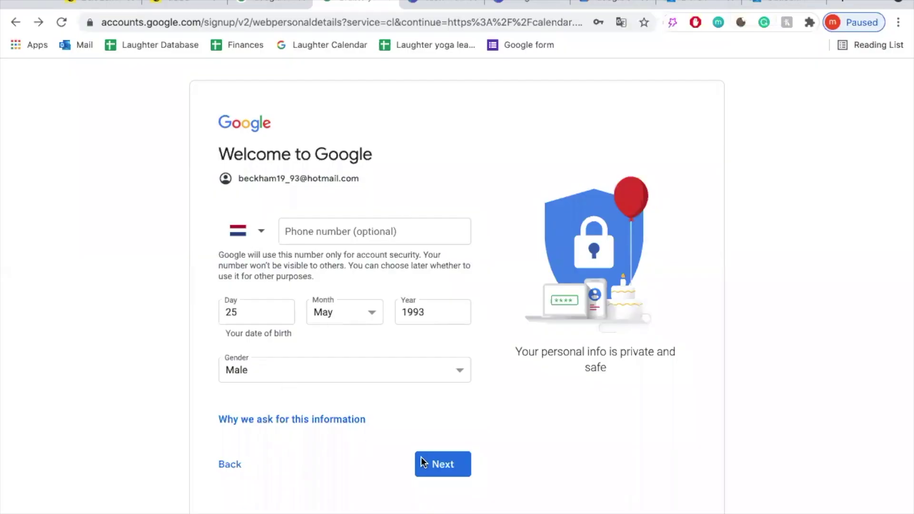
pyautogui.click(423, 463)
pyautogui.click(224, 234)
# Confirm personalisation, add the shared Online Laughter Clubs calendar, reload it, and start bookmarking the page
pyautogui.click(442, 426)
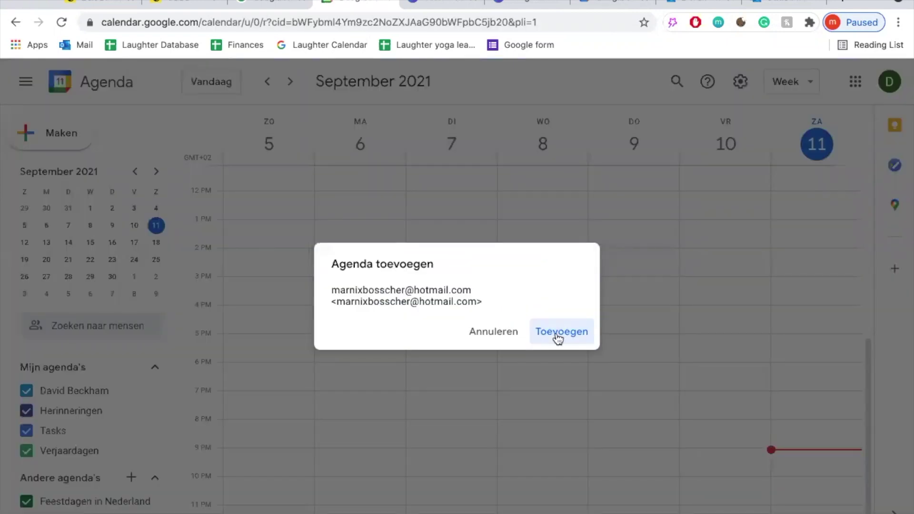
pyautogui.click(558, 334)
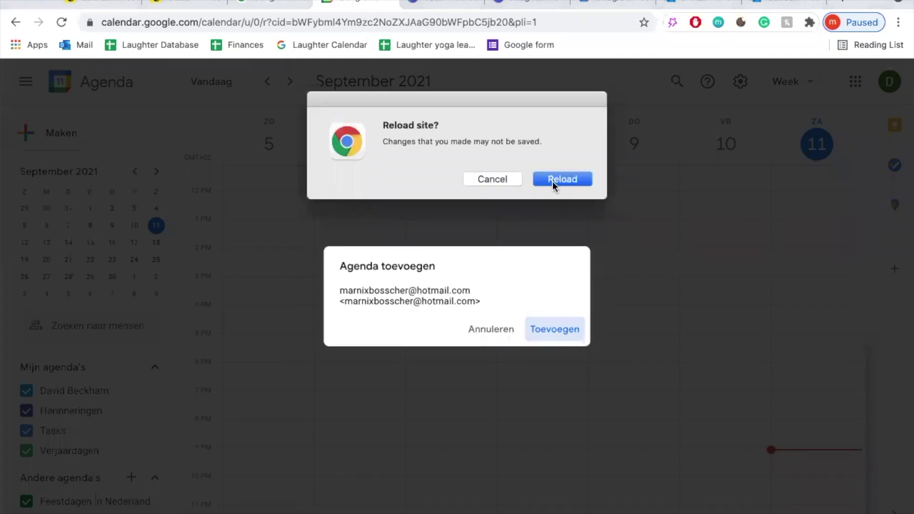
pyautogui.click(554, 181)
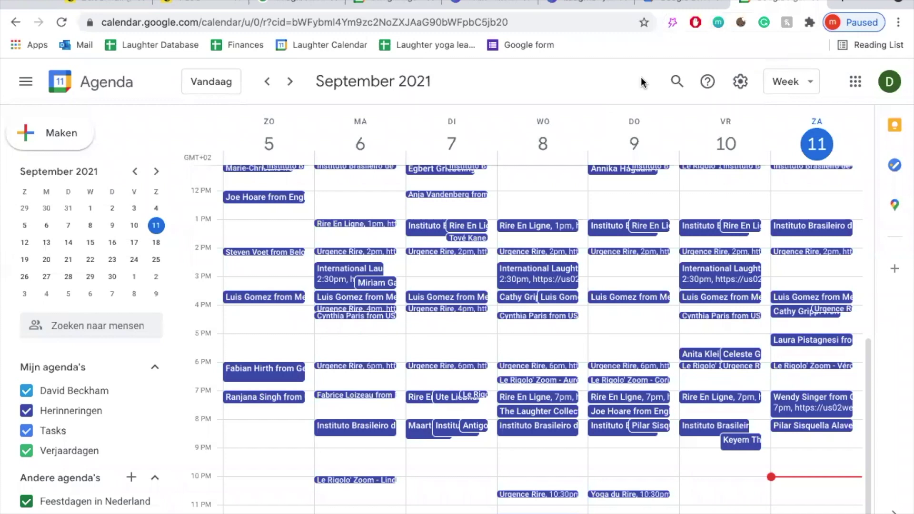
pyautogui.click(644, 22)
# Save the bookmark as 'Laughter Calendar' and toggle the Online Laughter Clubs calendar off and on
pyautogui.click(627, 44)
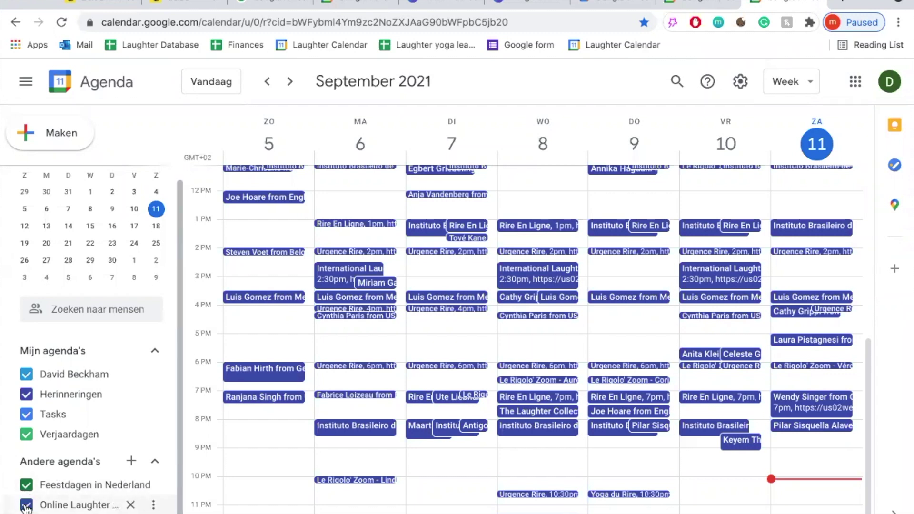
pyautogui.click(26, 506)
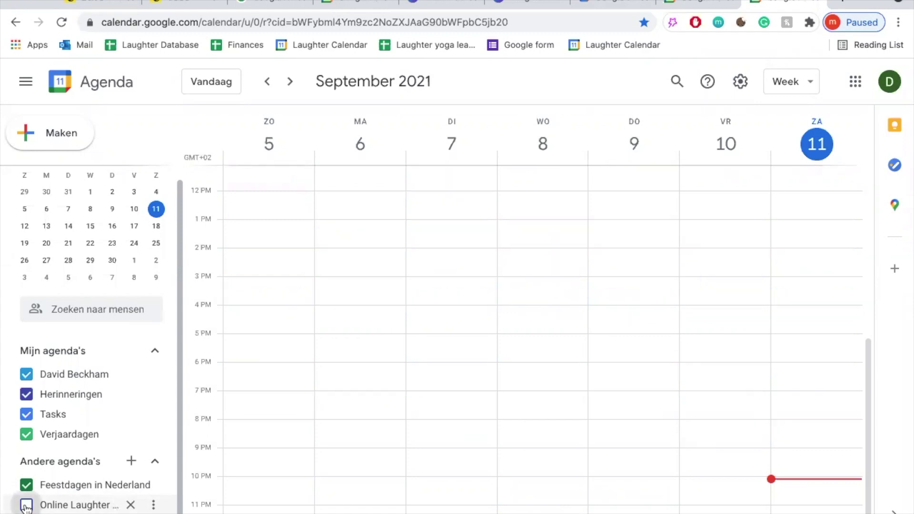
pyautogui.click(26, 506)
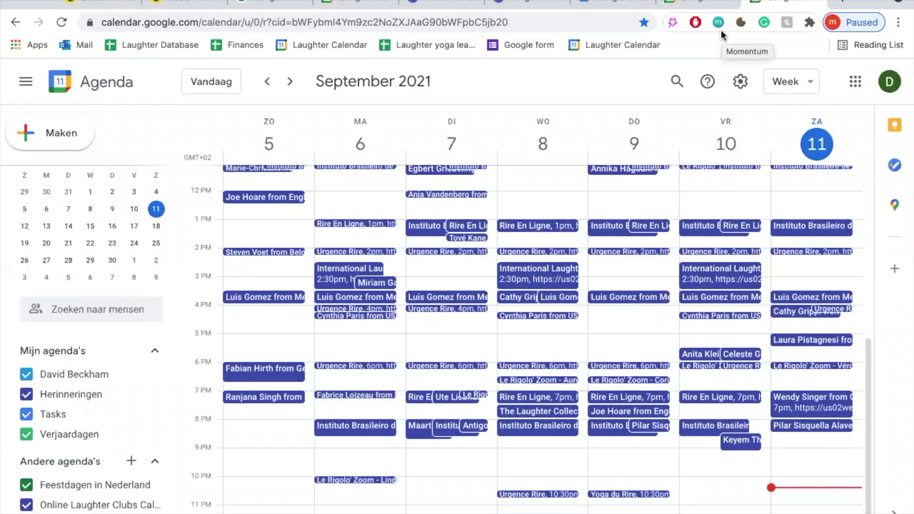
pyautogui.click(154, 506)
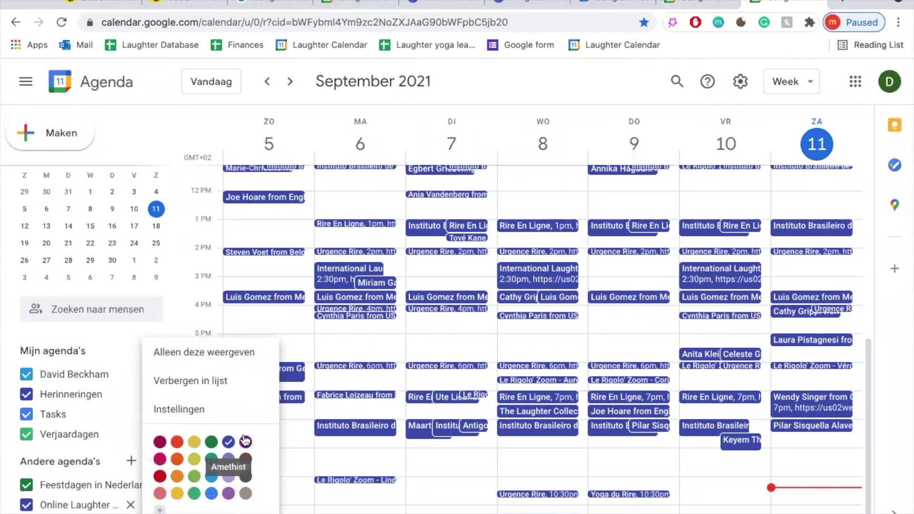
# Give the Online Laughter Clubs calendar the custom bright yellow colour #fbfb0a
pyautogui.click(160, 511)
pyautogui.click(398, 339)
pyautogui.click(538, 248)
pyautogui.click(521, 417)
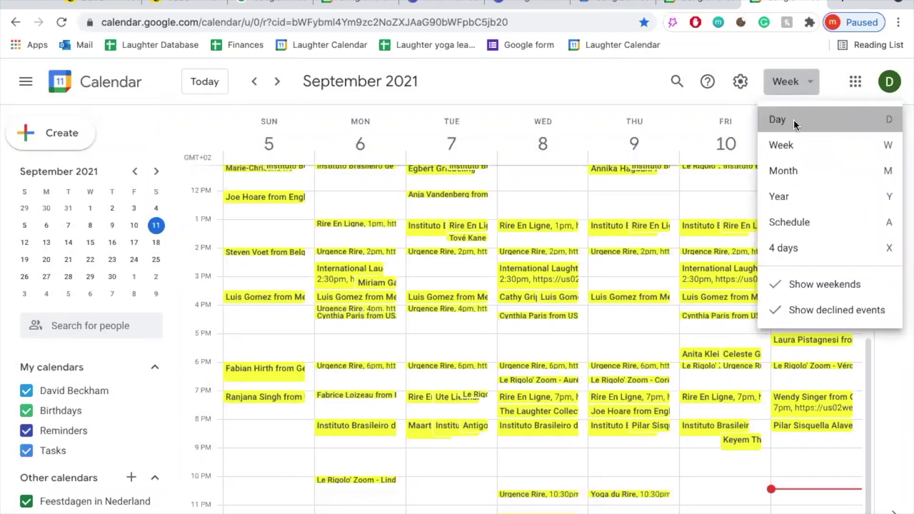
pyautogui.click(794, 120)
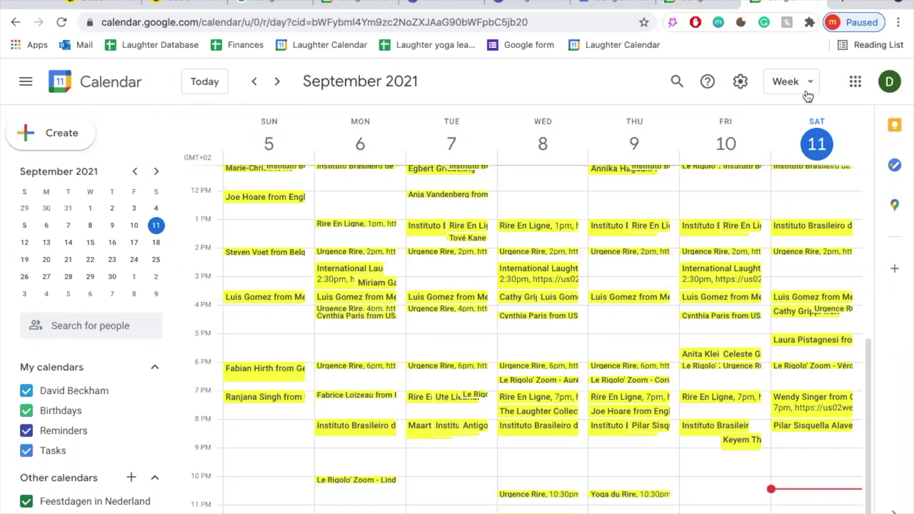
# Switch the calendar through the 4-day, week and month views
pyautogui.click(809, 84)
pyautogui.click(789, 258)
pyautogui.click(810, 85)
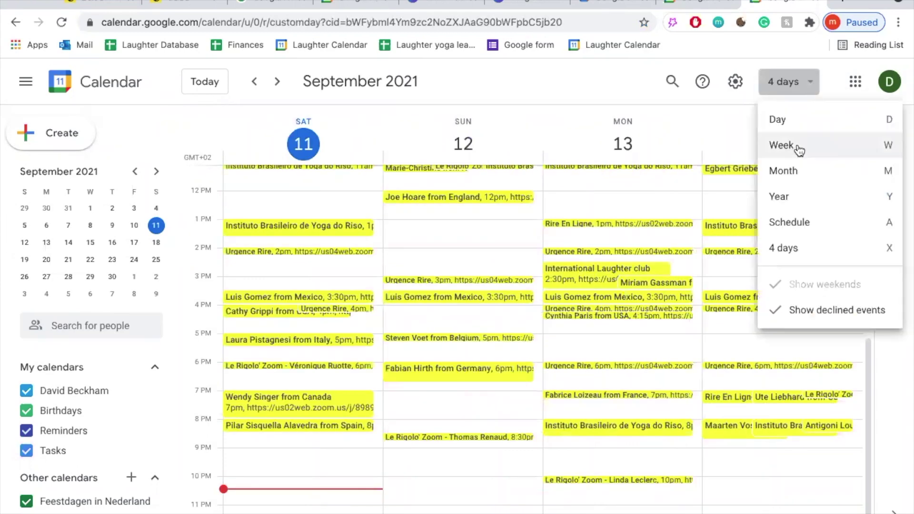
pyautogui.click(799, 149)
pyautogui.click(809, 86)
pyautogui.click(794, 169)
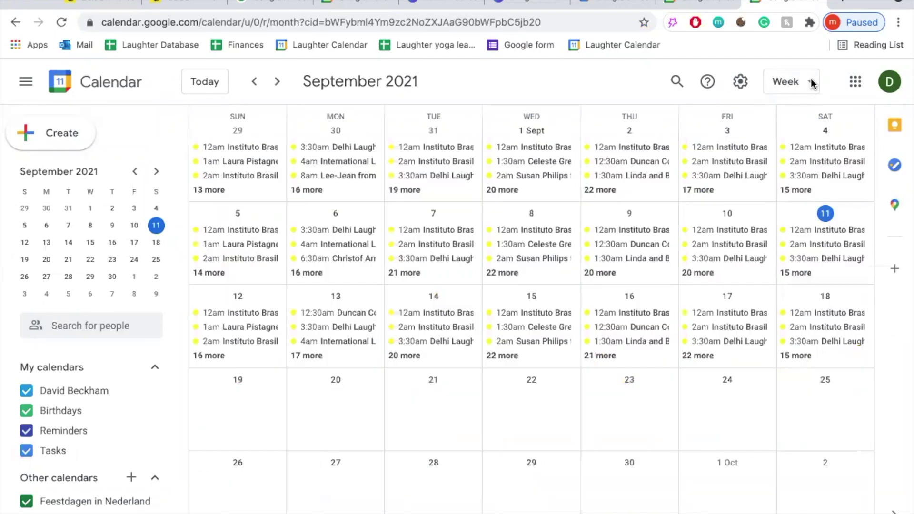
# Continue to the year view and finally the Schedule list view
pyautogui.click(809, 84)
pyautogui.click(794, 159)
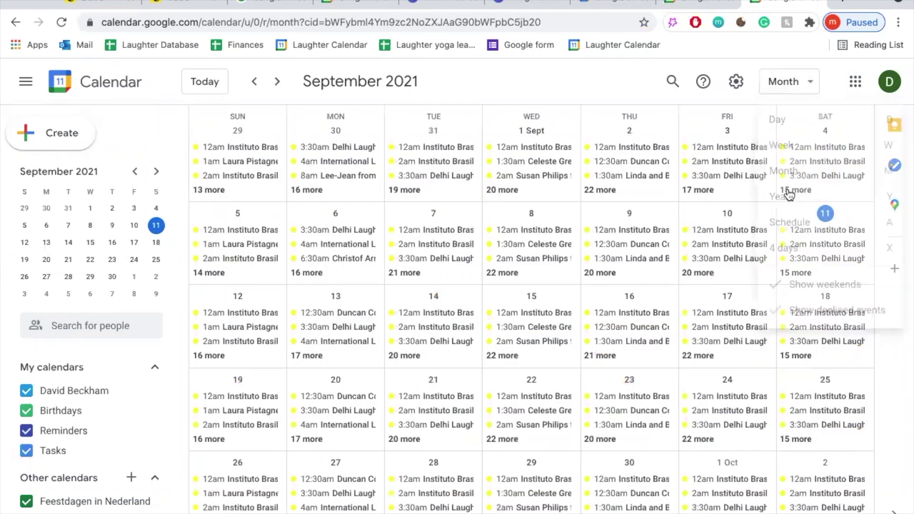
pyautogui.click(808, 86)
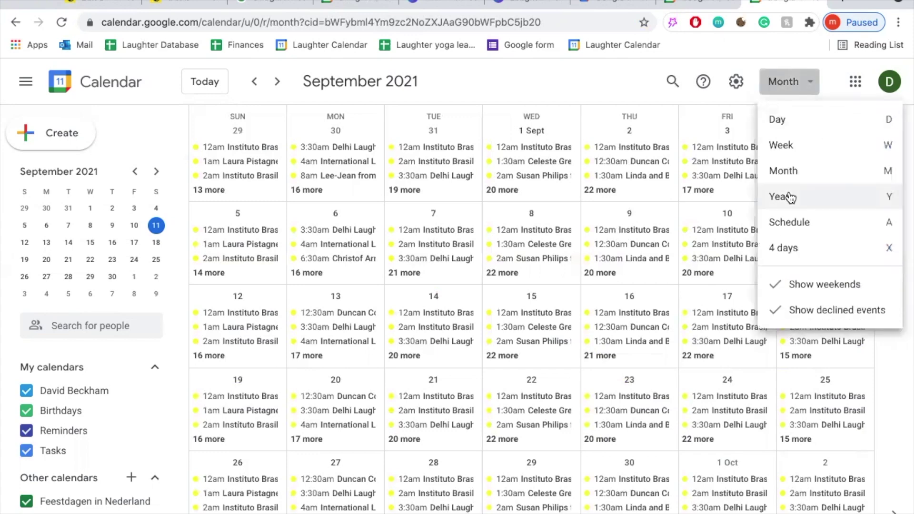
pyautogui.click(786, 195)
pyautogui.click(807, 82)
pyautogui.click(792, 220)
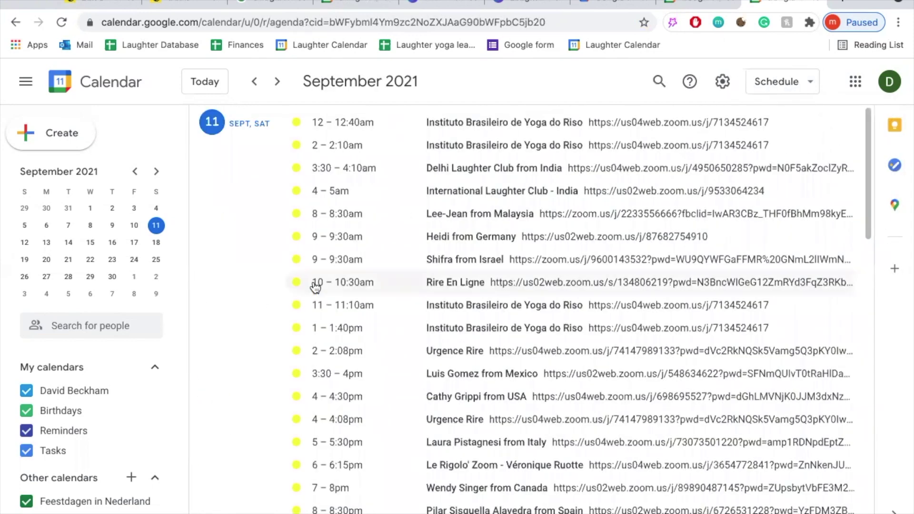
pyautogui.scroll(-10, 315, 286)
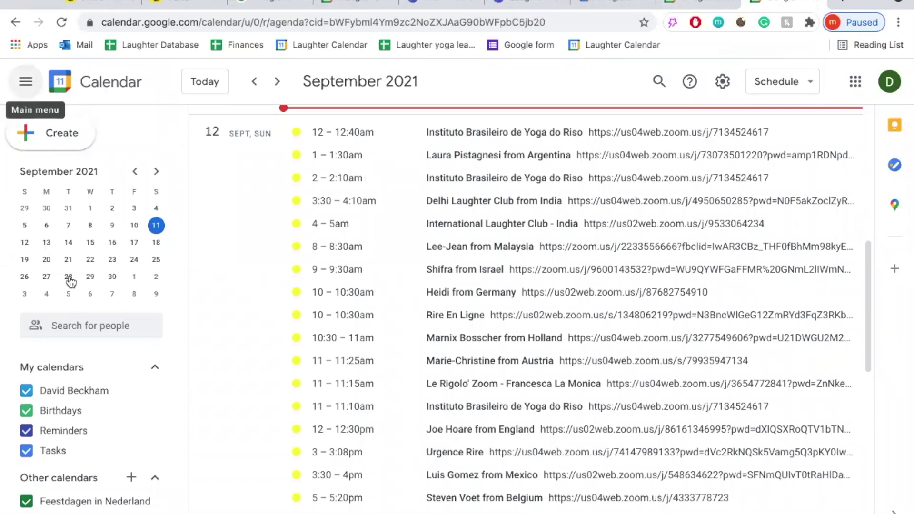
pyautogui.click(26, 83)
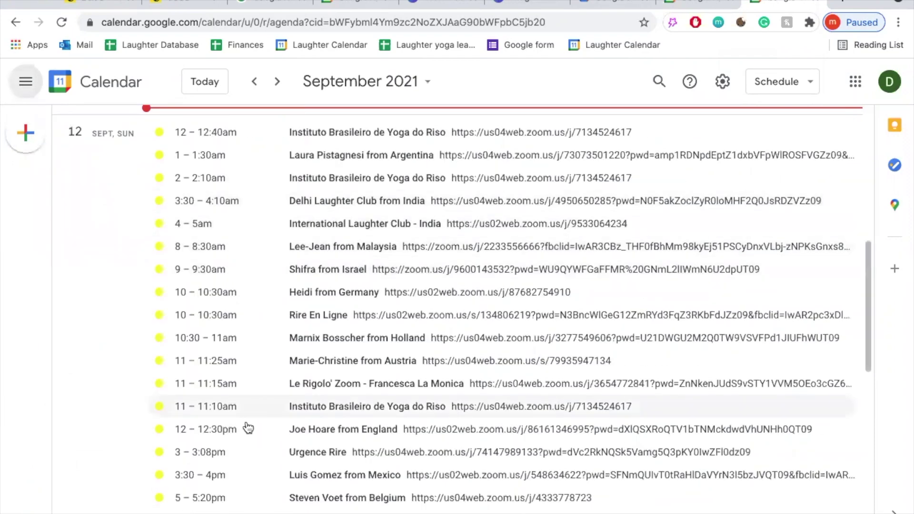
pyautogui.scroll(-1, 242, 244)
pyautogui.scroll(-3, 241, 245)
pyautogui.scroll(5, 242, 245)
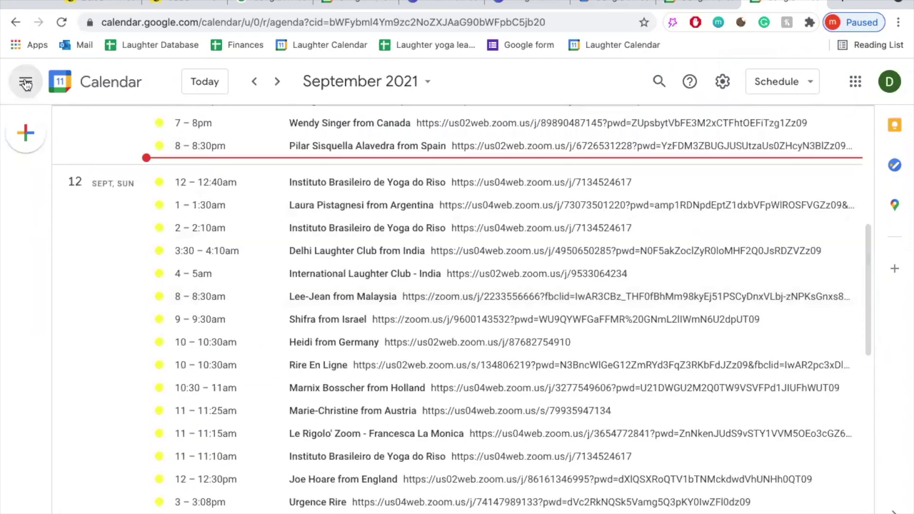
pyautogui.click(26, 84)
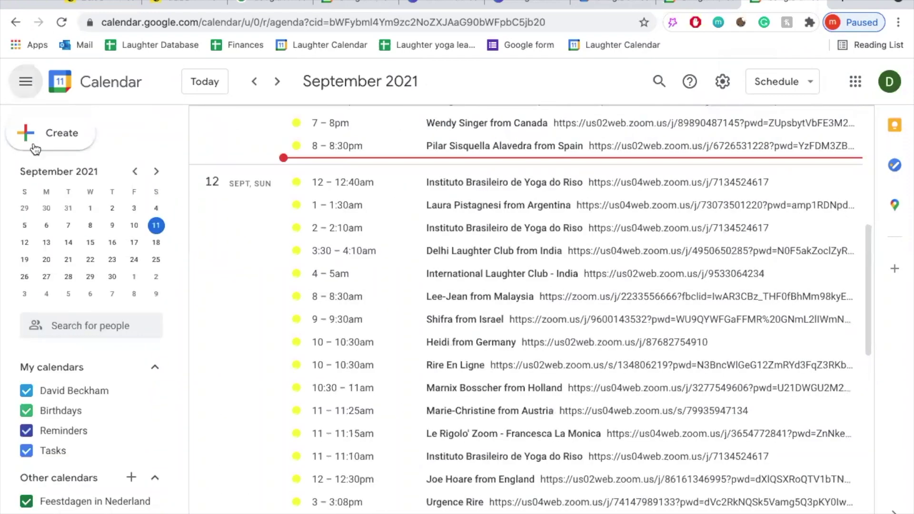
pyautogui.click(277, 82)
pyautogui.click(277, 82)
pyautogui.click(277, 81)
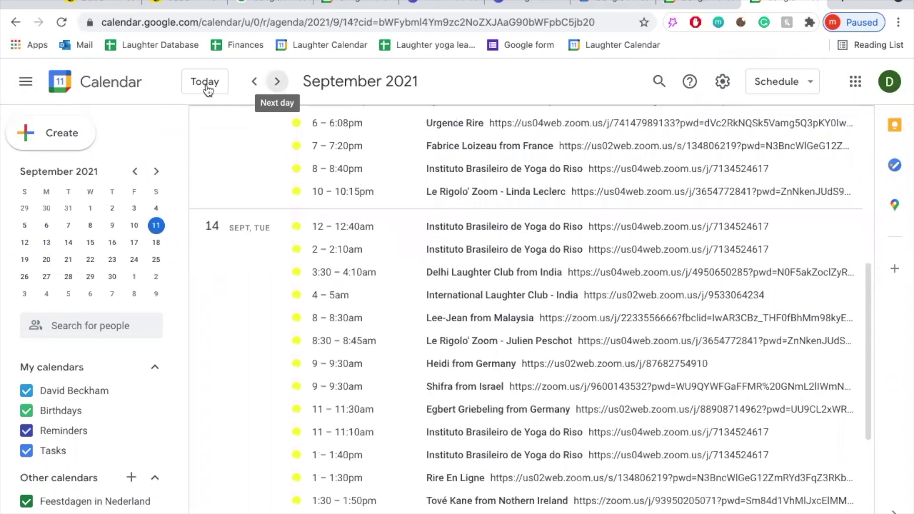
pyautogui.click(205, 84)
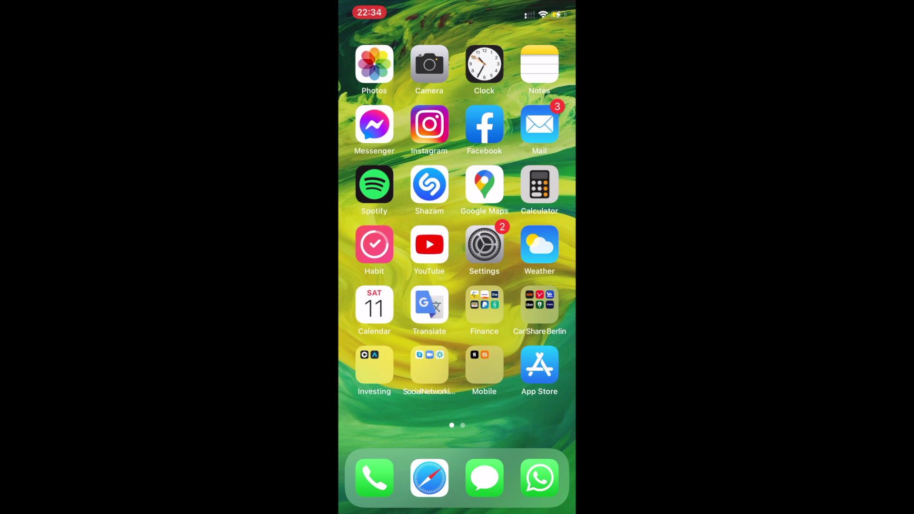
# Search the App Store for 'google cale' and launch the installed Google Calendar app
pyautogui.click(540, 365)
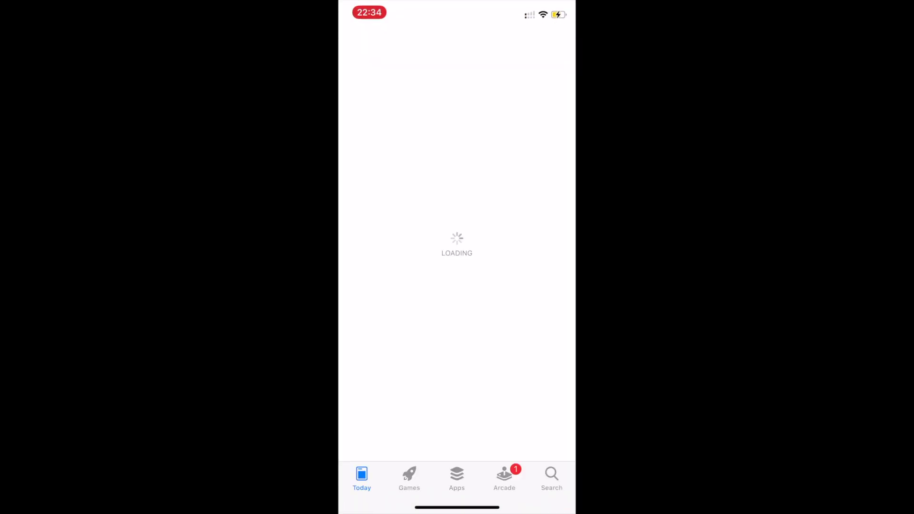
pyautogui.click(552, 478)
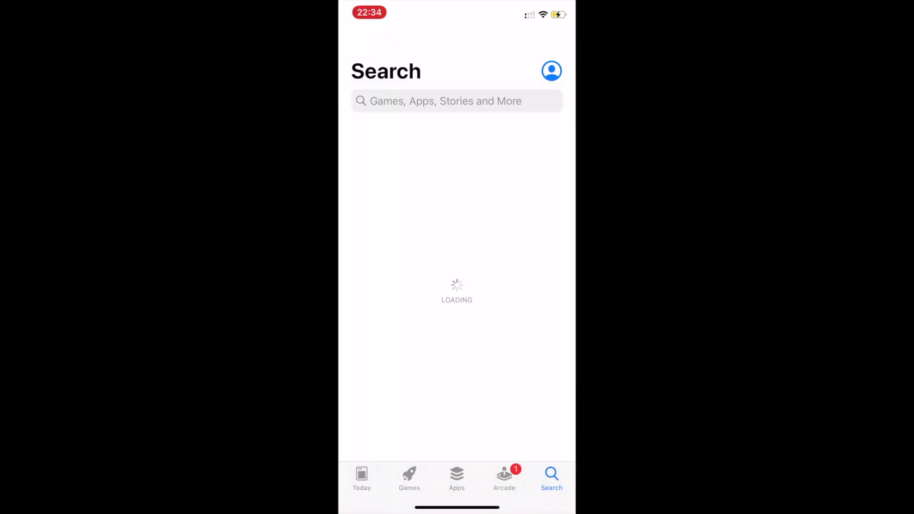
pyautogui.click(438, 98)
pyautogui.write('goog')
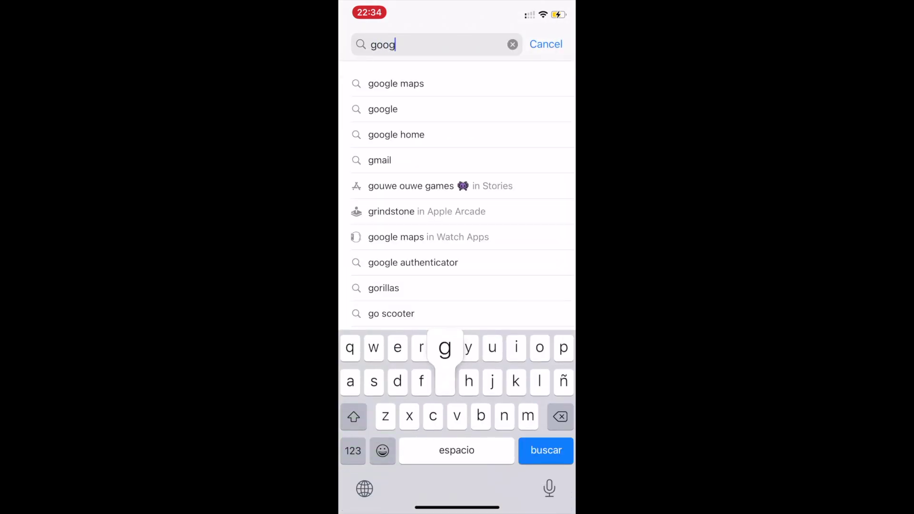
pyautogui.write('le cale')
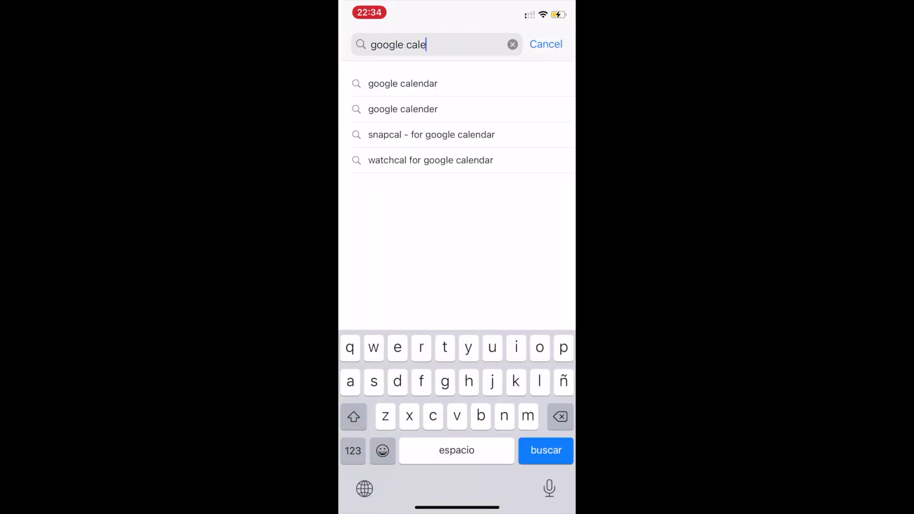
pyautogui.click(403, 84)
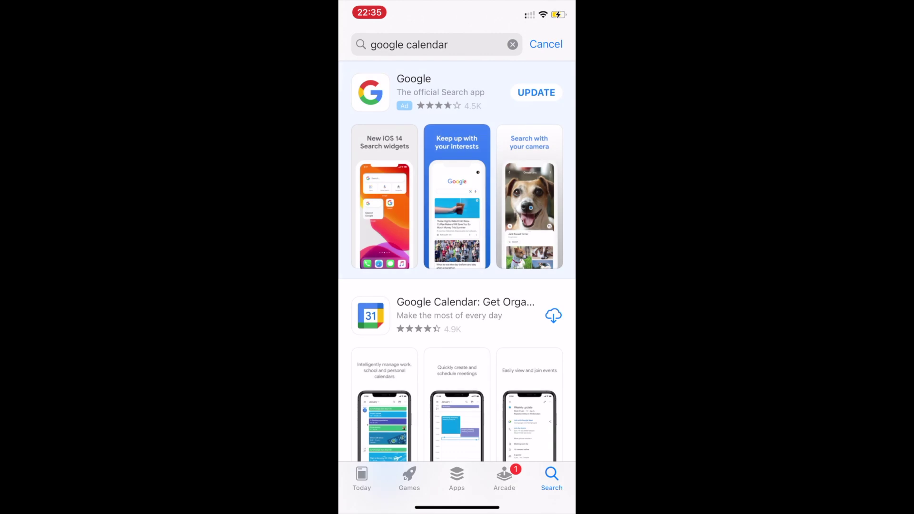
pyautogui.scroll(-4, 457, 281)
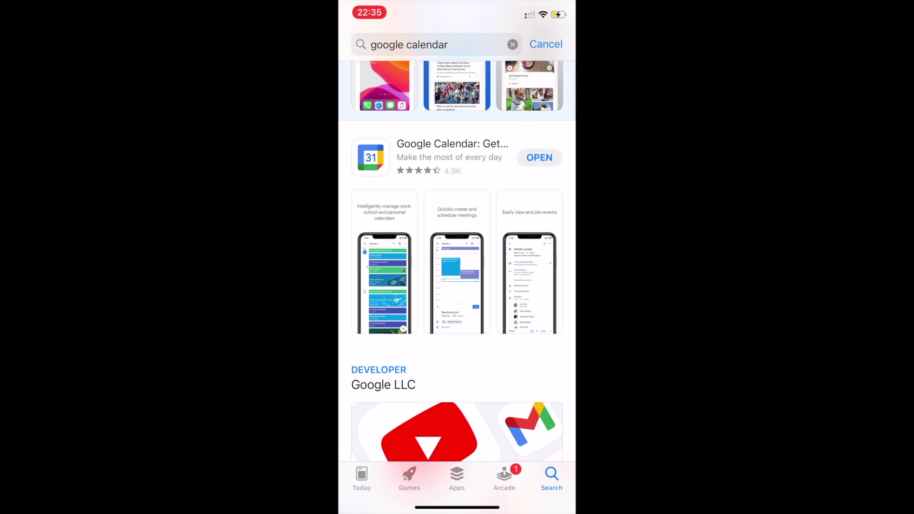
pyautogui.click(539, 158)
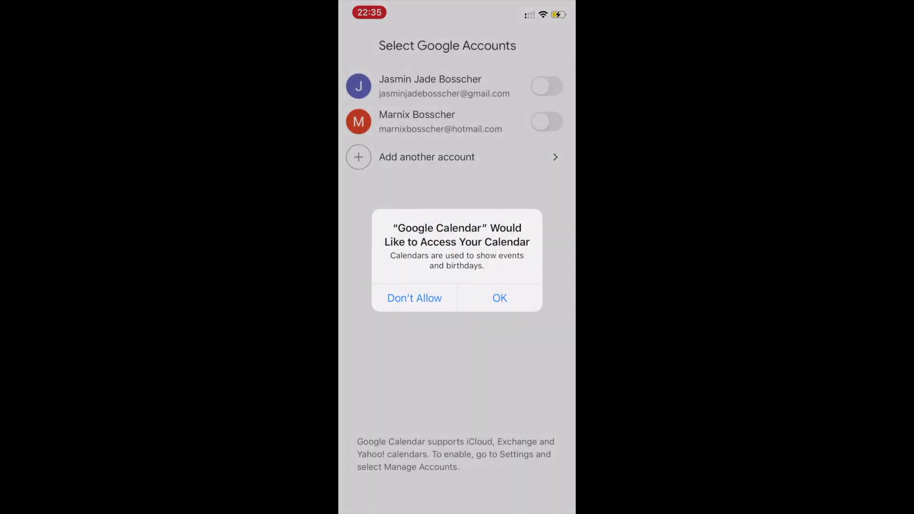
# Finish Google Calendar setup with the second Google account, allowing calendar, contacts and notification access
pyautogui.click(500, 299)
pyautogui.click(547, 122)
pyautogui.click(500, 298)
pyautogui.click(457, 483)
pyautogui.click(498, 302)
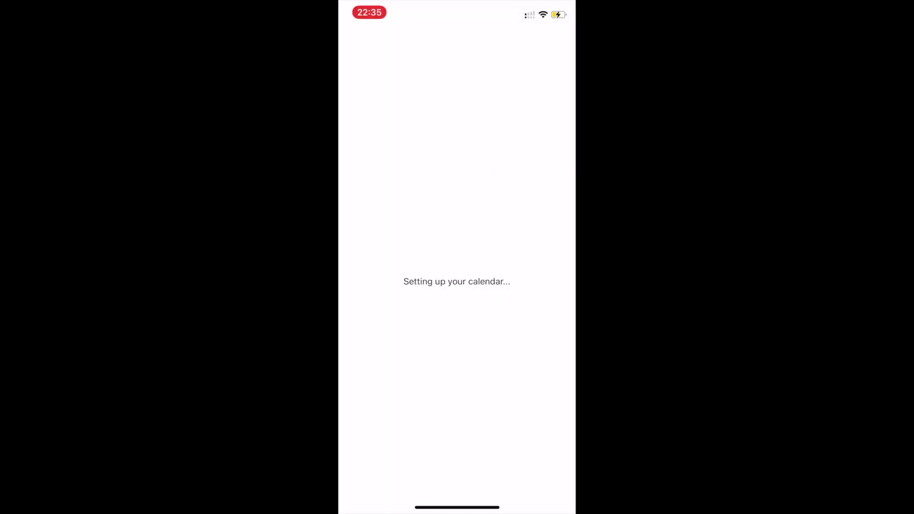
# Scroll the September schedule through the laughter-club sessions from Fri 10 to Wed 15
pyautogui.scroll(-5, 474, 286)
pyautogui.scroll(8, 474, 286)
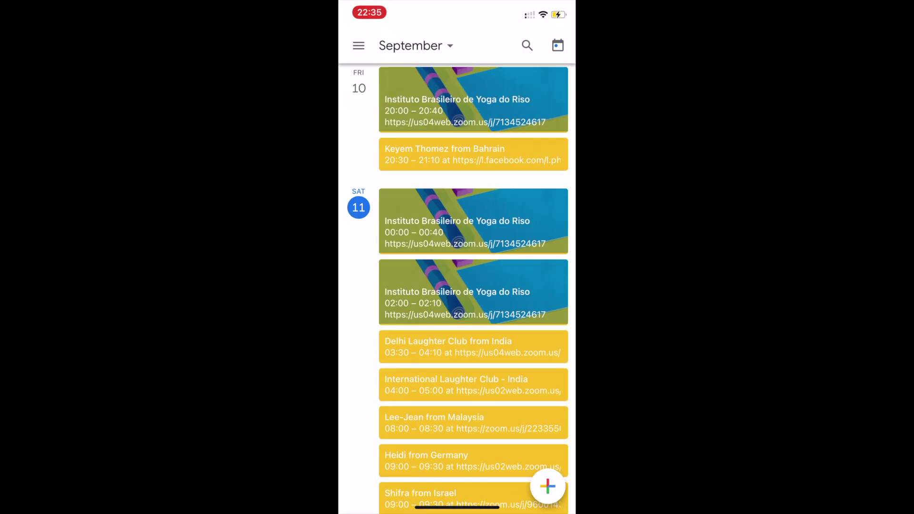
pyautogui.scroll(-3, 474, 286)
pyautogui.scroll(-5, 474, 286)
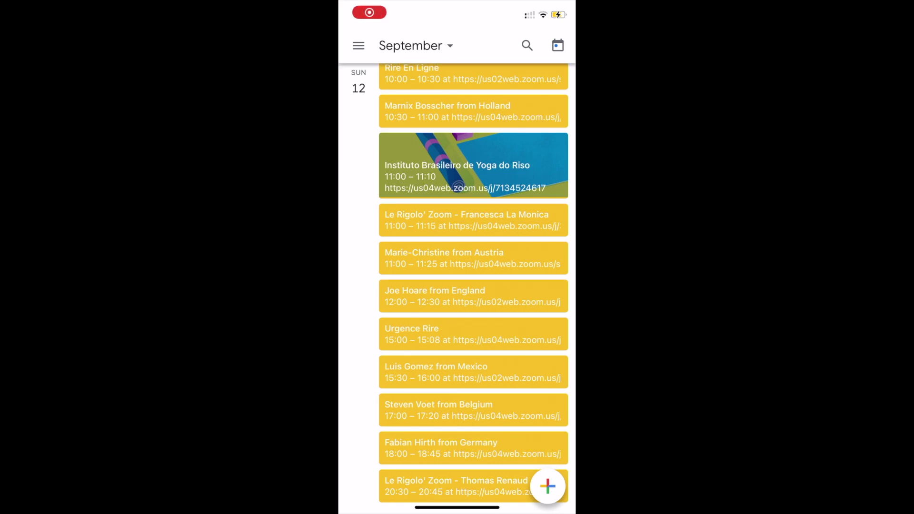
pyautogui.scroll(-10, 474, 285)
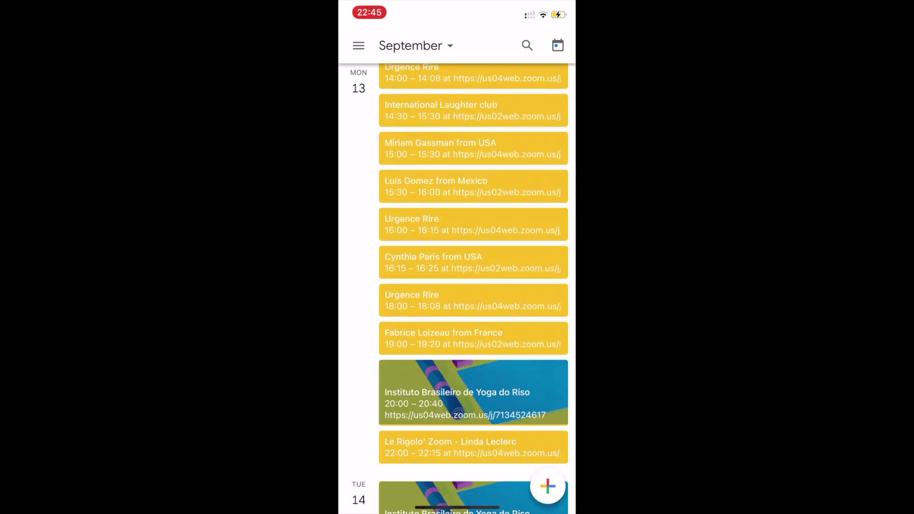
pyautogui.scroll(-10, 474, 286)
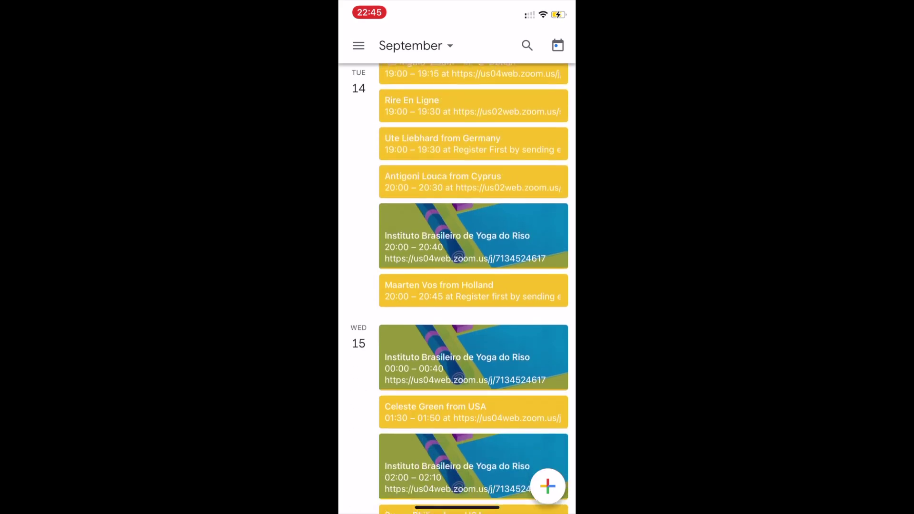
pyautogui.scroll(-5, 474, 286)
pyautogui.click(359, 45)
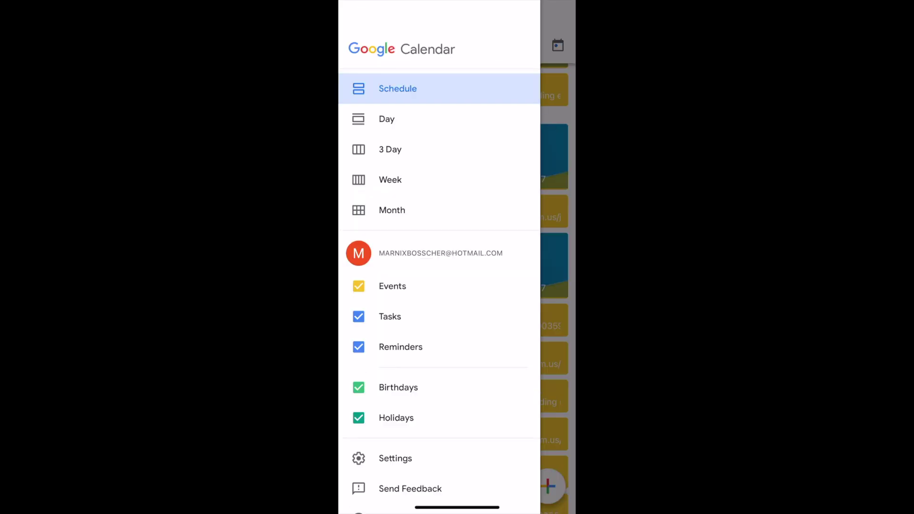
pyautogui.click(387, 119)
pyautogui.click(358, 46)
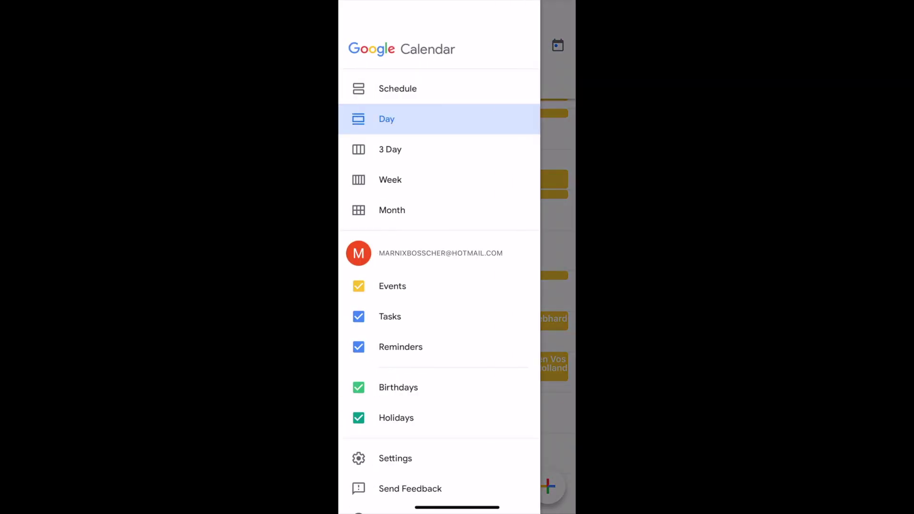
pyautogui.click(390, 150)
pyautogui.click(359, 46)
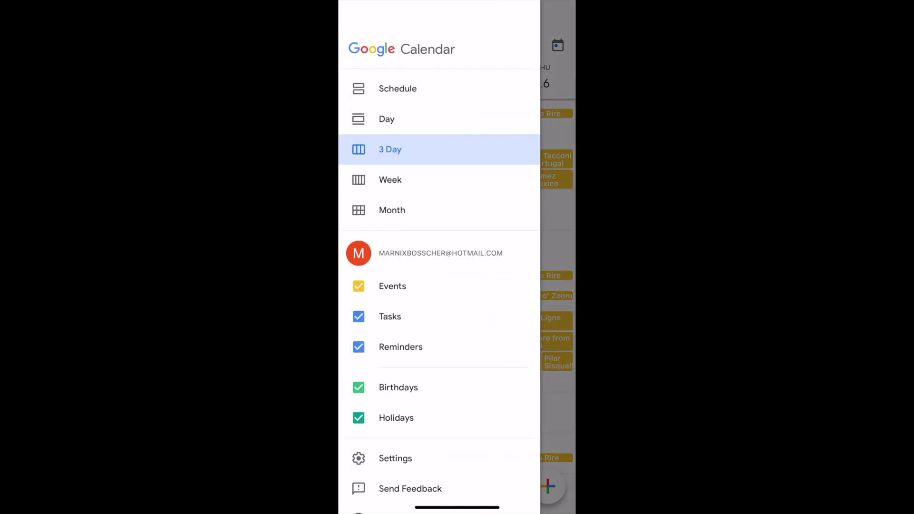
pyautogui.click(390, 179)
pyautogui.click(358, 45)
pyautogui.click(390, 208)
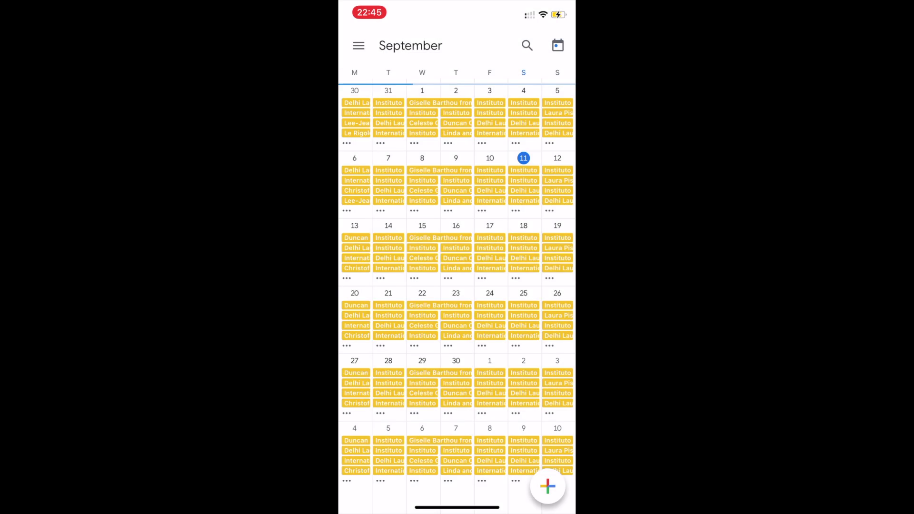
pyautogui.click(359, 45)
pyautogui.click(390, 87)
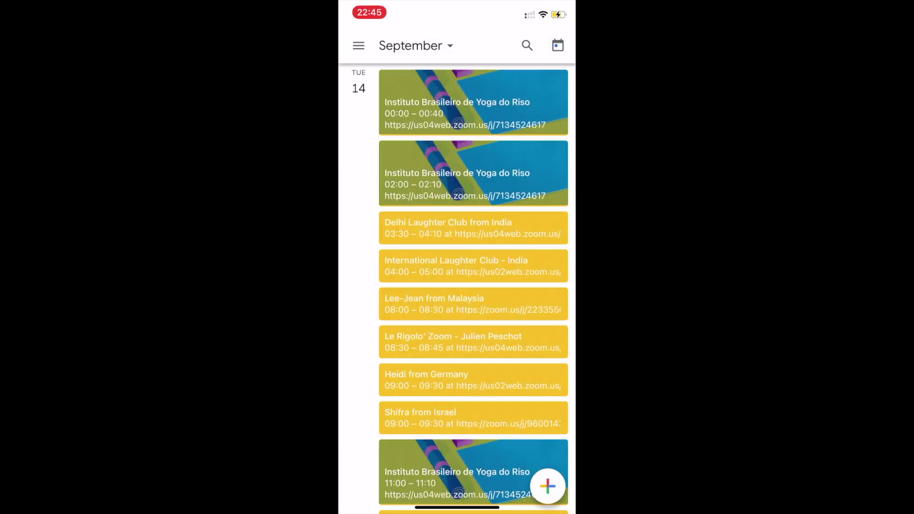
pyautogui.scroll(1, 474, 286)
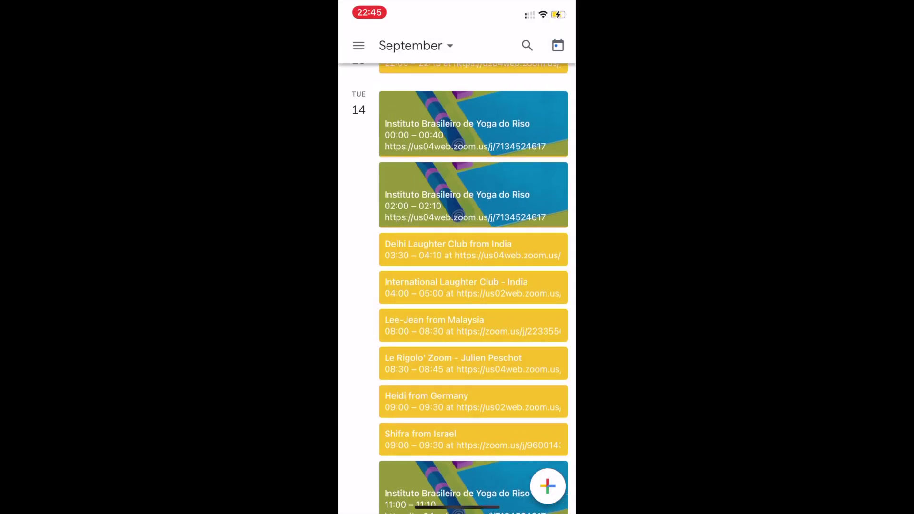
pyautogui.scroll(10, 474, 286)
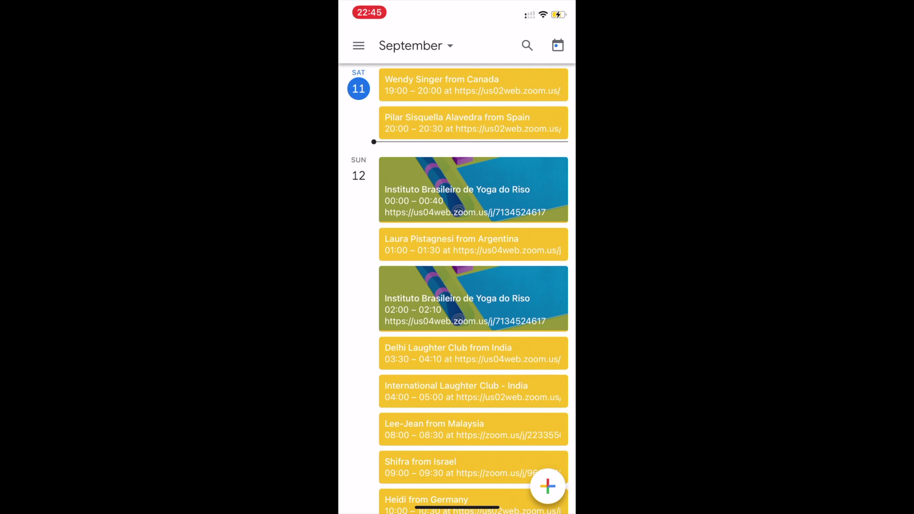
pyautogui.scroll(1, 474, 286)
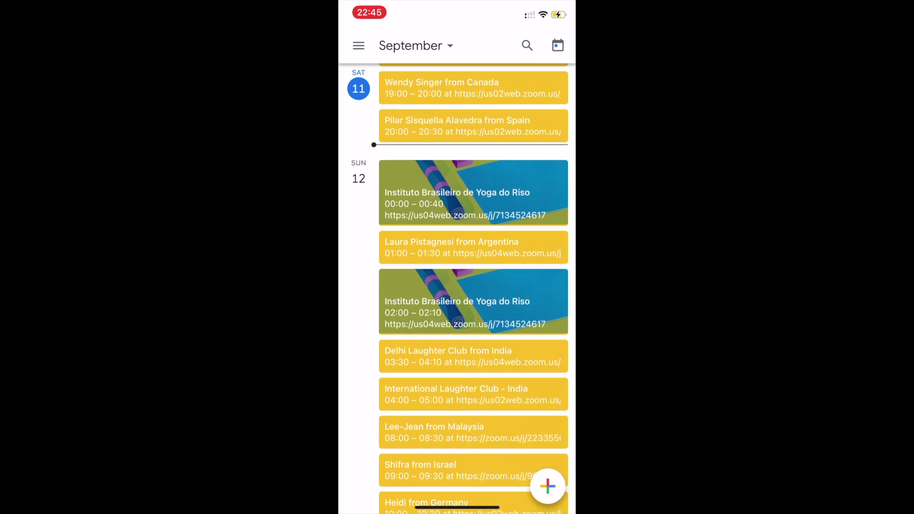
pyautogui.click(486, 190)
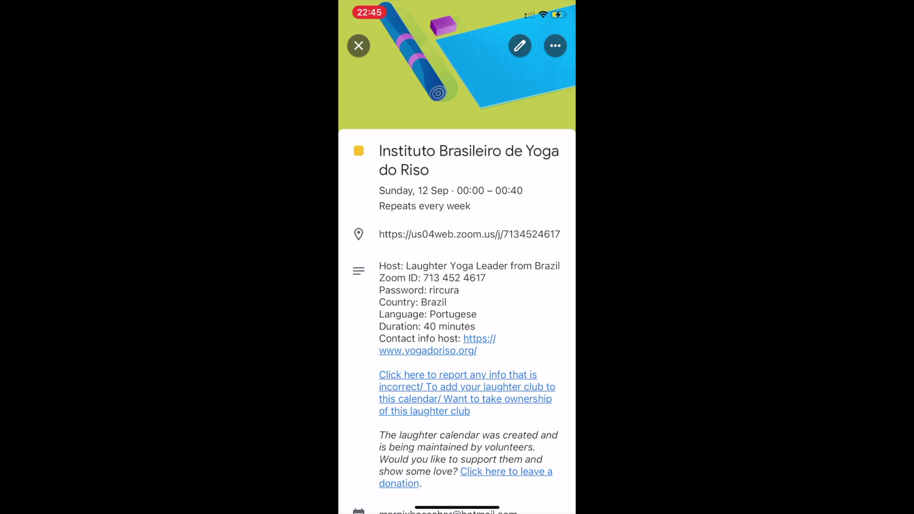
pyautogui.click(470, 233)
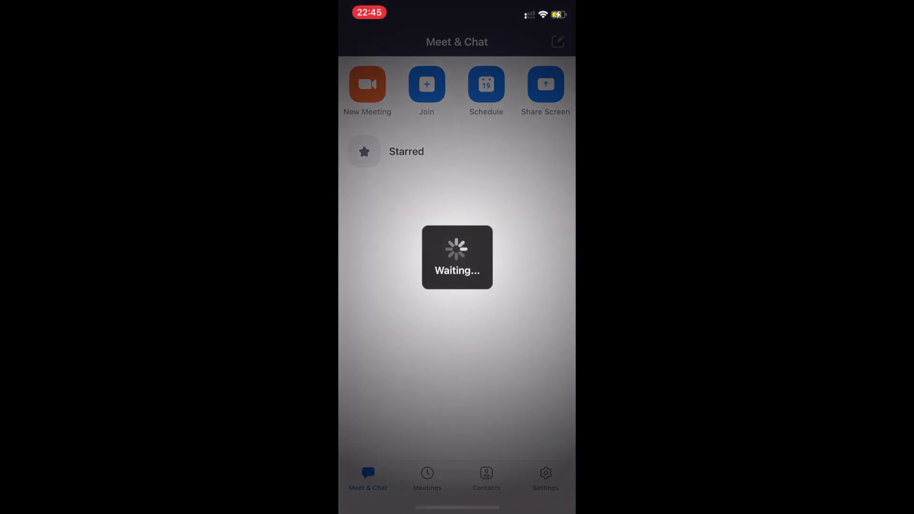
pyautogui.click(414, 197)
pyautogui.moveTo(458, 508); pyautogui.dragTo(458, 333)
pyautogui.click(374, 306)
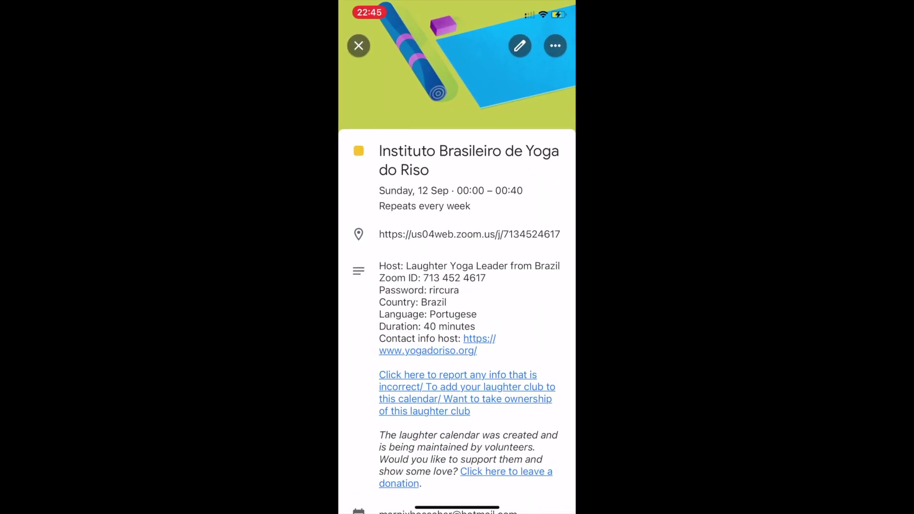
pyautogui.click(358, 46)
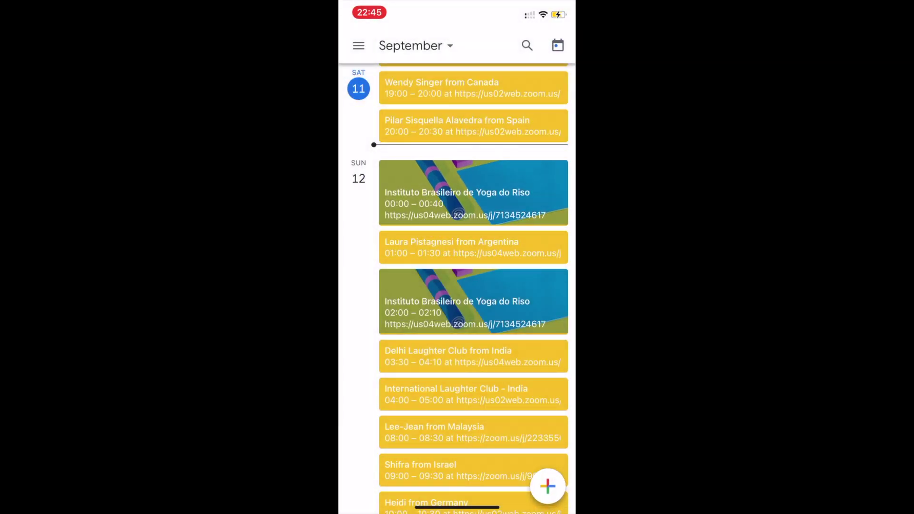
pyautogui.scroll(-5, 474, 286)
pyautogui.scroll(-3, 474, 285)
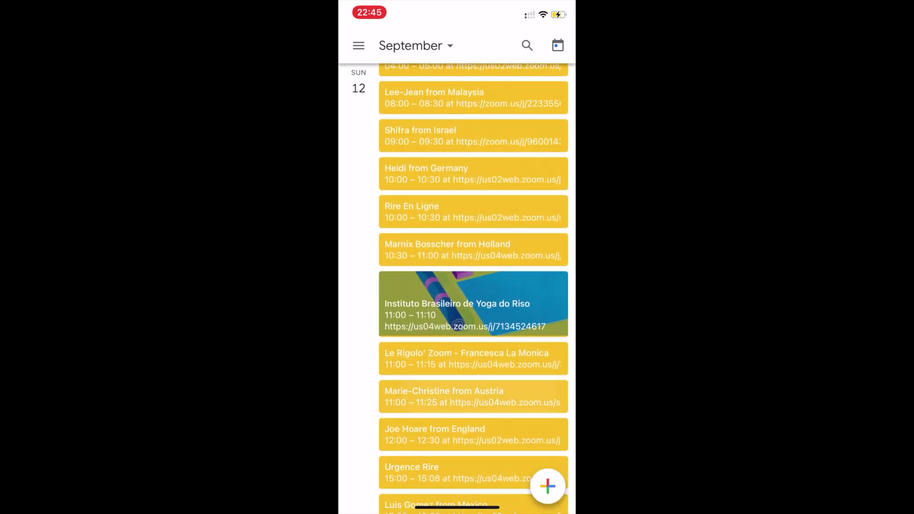